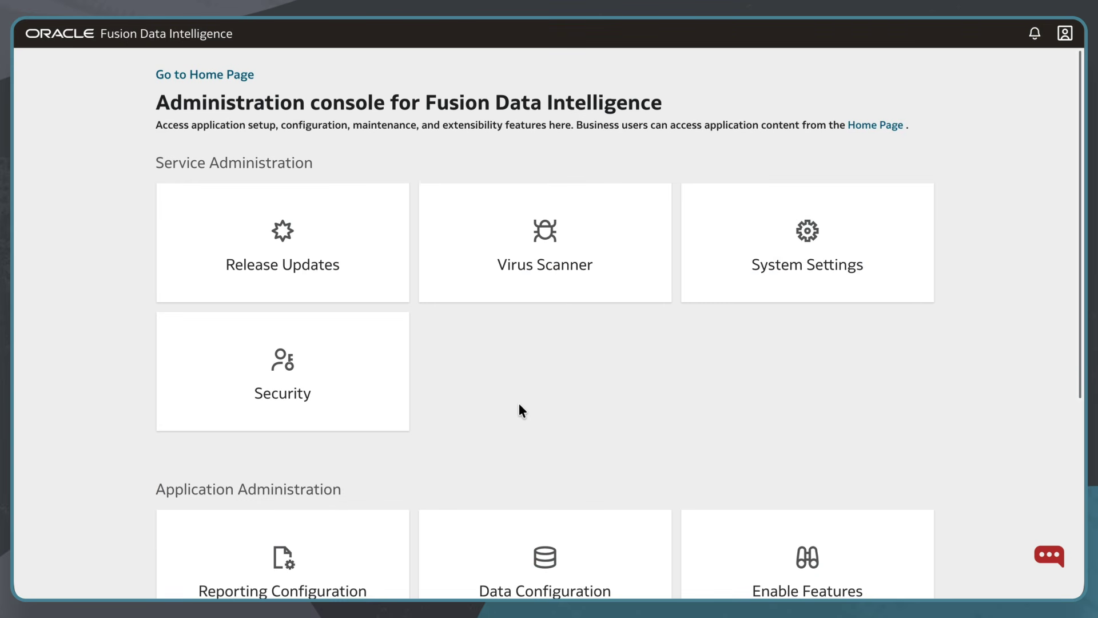
- Find the groups matching "jp" in the Security administration and select the JP ERP Viewer group
{"action": "left_click", "coordinate": [346, 399]}
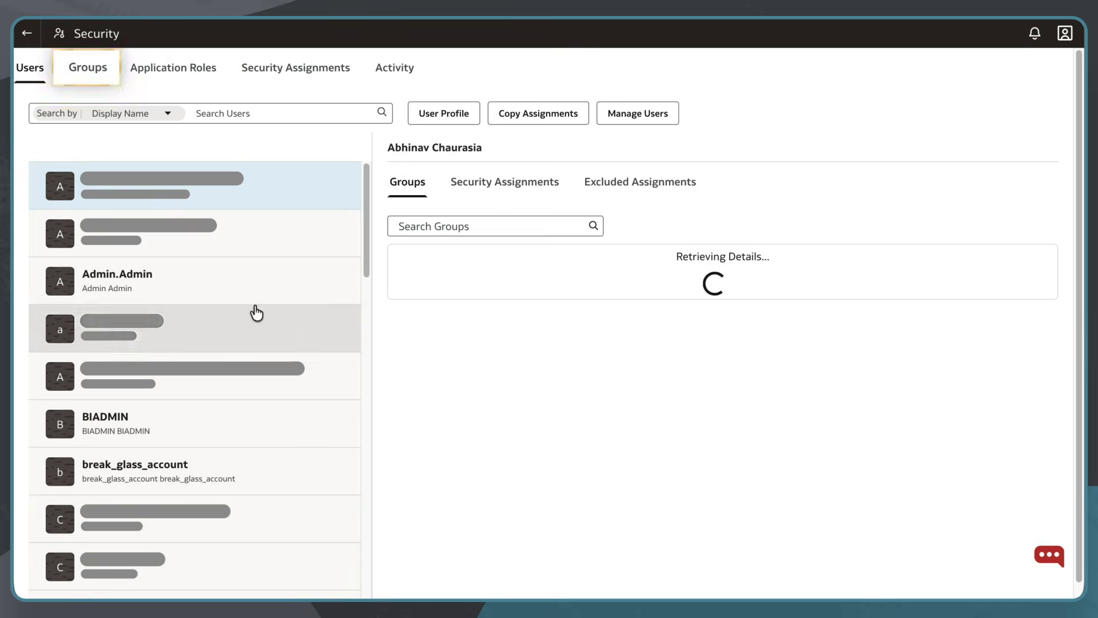
{"action": "left_click", "coordinate": [92, 71]}
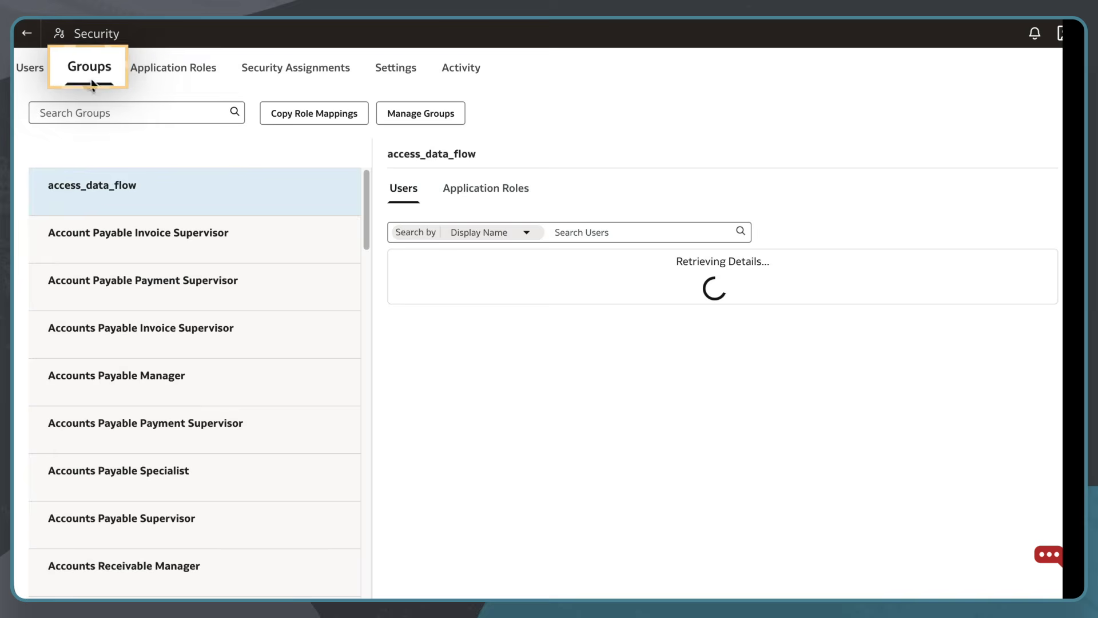
{"action": "left_click", "coordinate": [117, 112]}
{"action": "type", "text": "jp"}
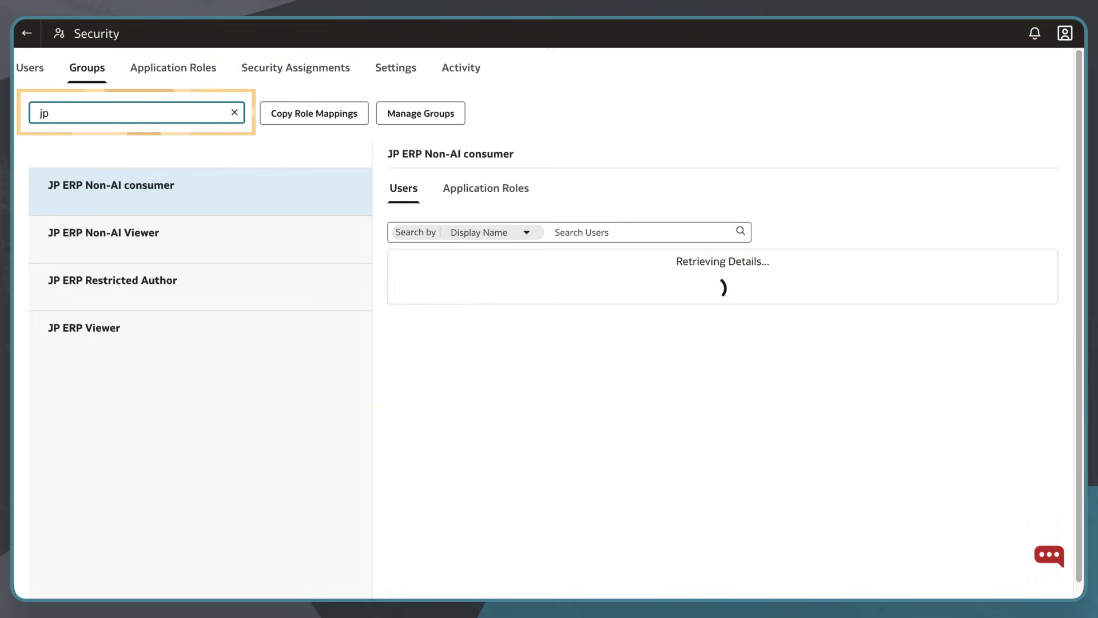
{"action": "left_click", "coordinate": [123, 328]}
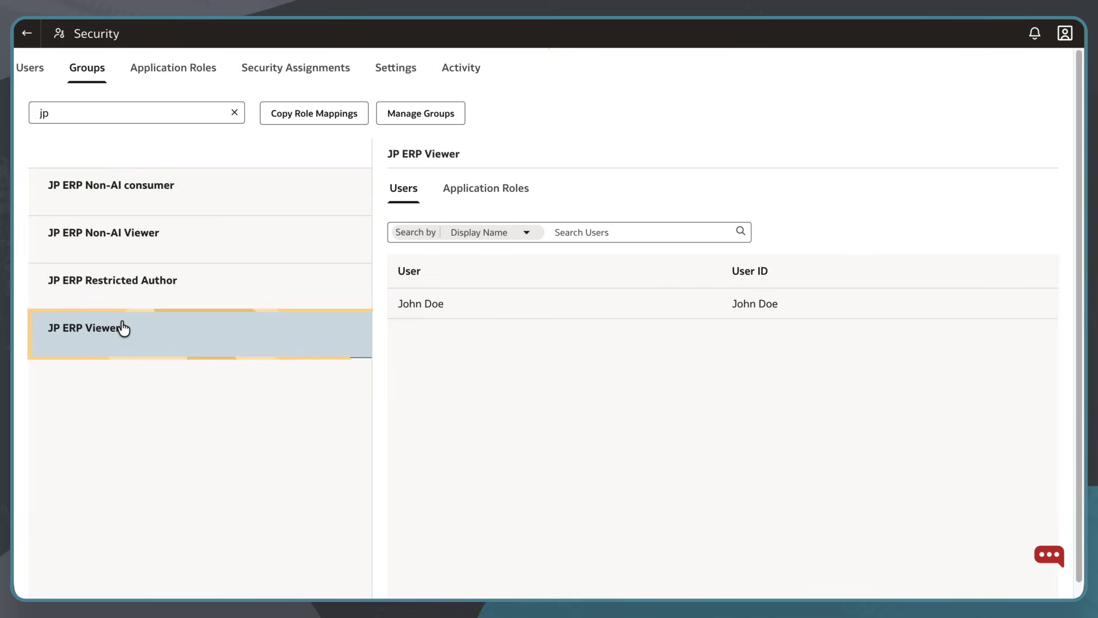
- Map the FAW Licensed ERP Viewer Role application role to the JP ERP Viewer group and save the mapping
{"action": "left_click", "coordinate": [513, 200]}
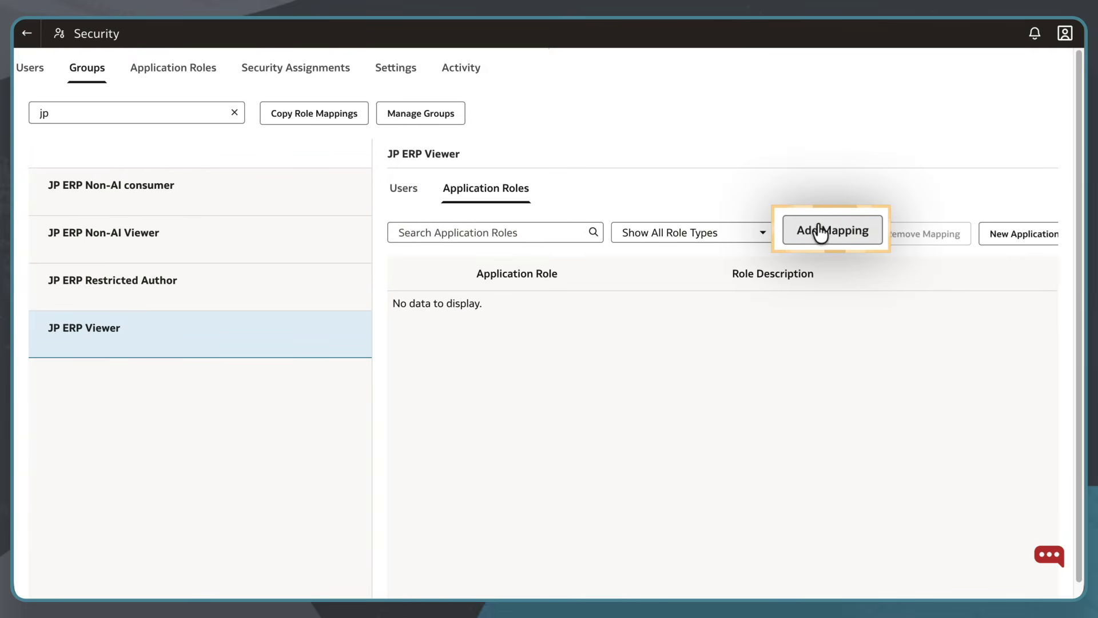
{"action": "left_click", "coordinate": [819, 231]}
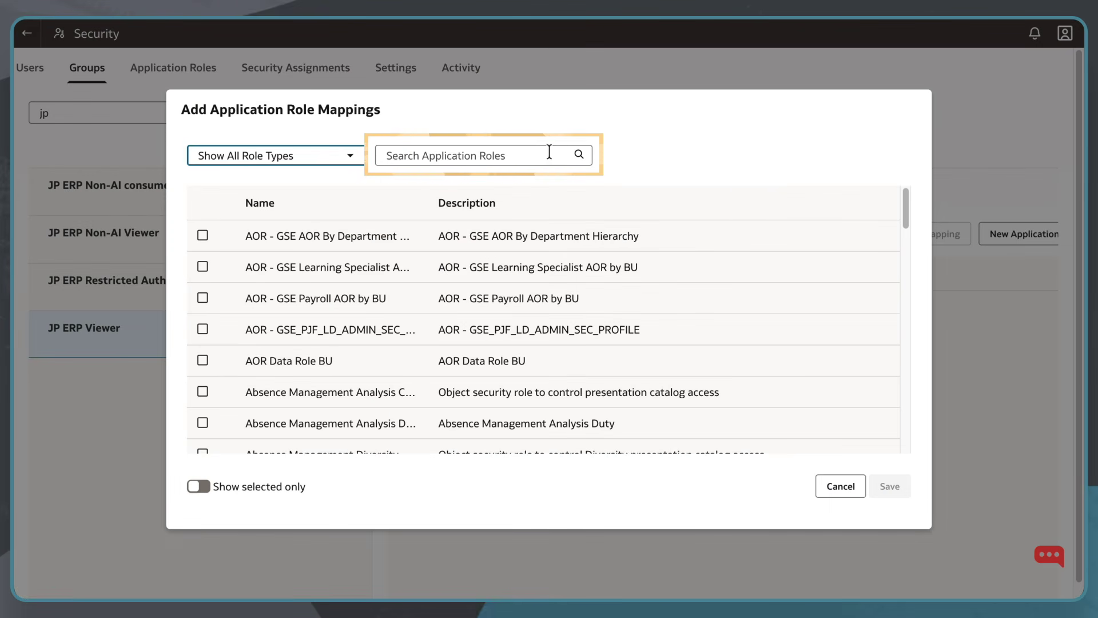
{"action": "left_click", "coordinate": [545, 153]}
{"action": "type", "text": "FAW Licensed ERP Viewer"}
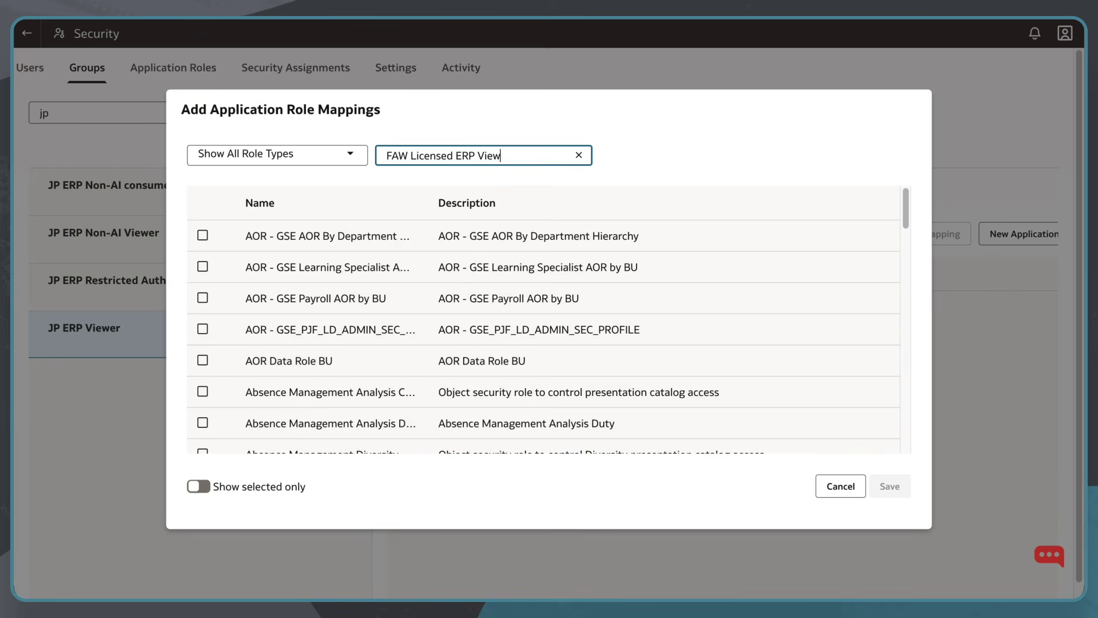
{"action": "key", "text": "Return"}
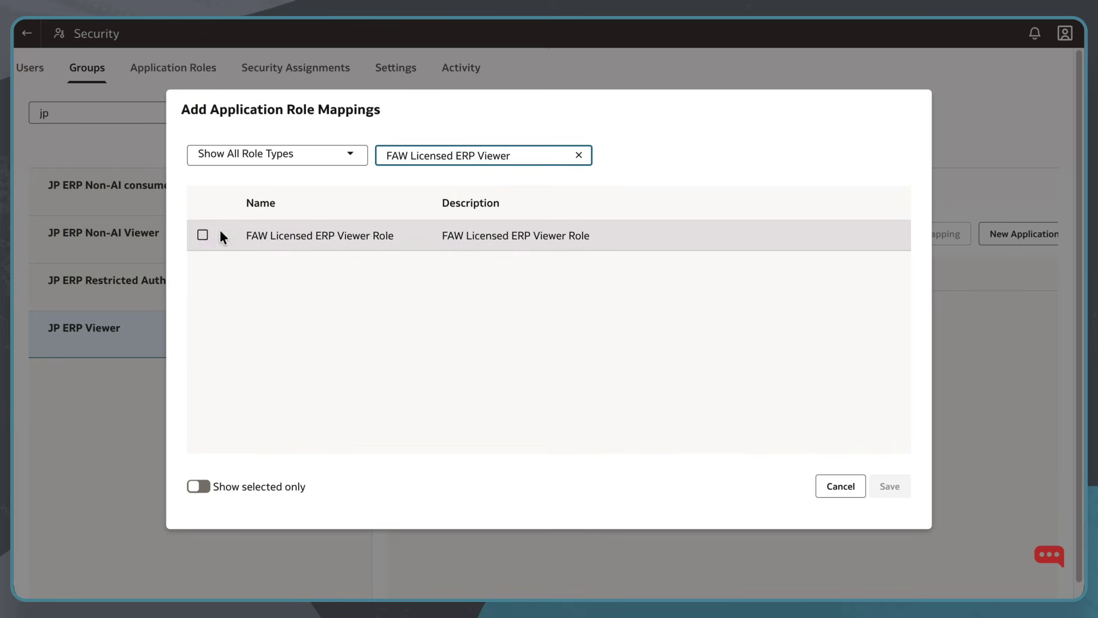
{"action": "left_click", "coordinate": [201, 235]}
{"action": "left_click", "coordinate": [890, 486]}
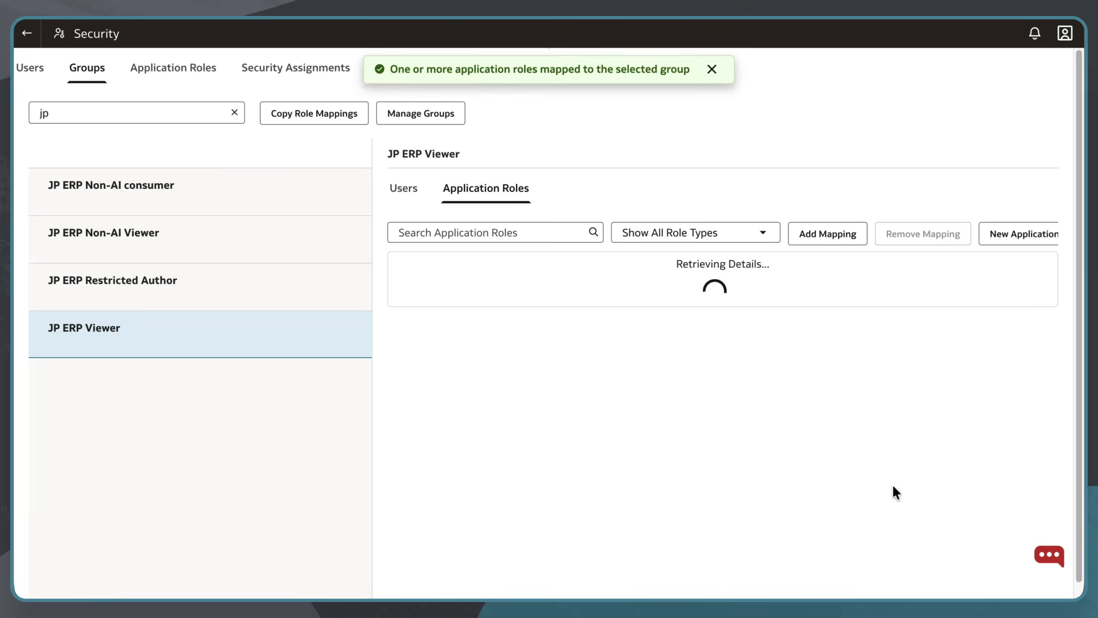
- Map the FAW Licensed ERP Non-AI Consumer Role to the JP ERP Non-AI consumer group and save the mapping
{"action": "left_click", "coordinate": [316, 188]}
{"action": "left_click", "coordinate": [481, 189]}
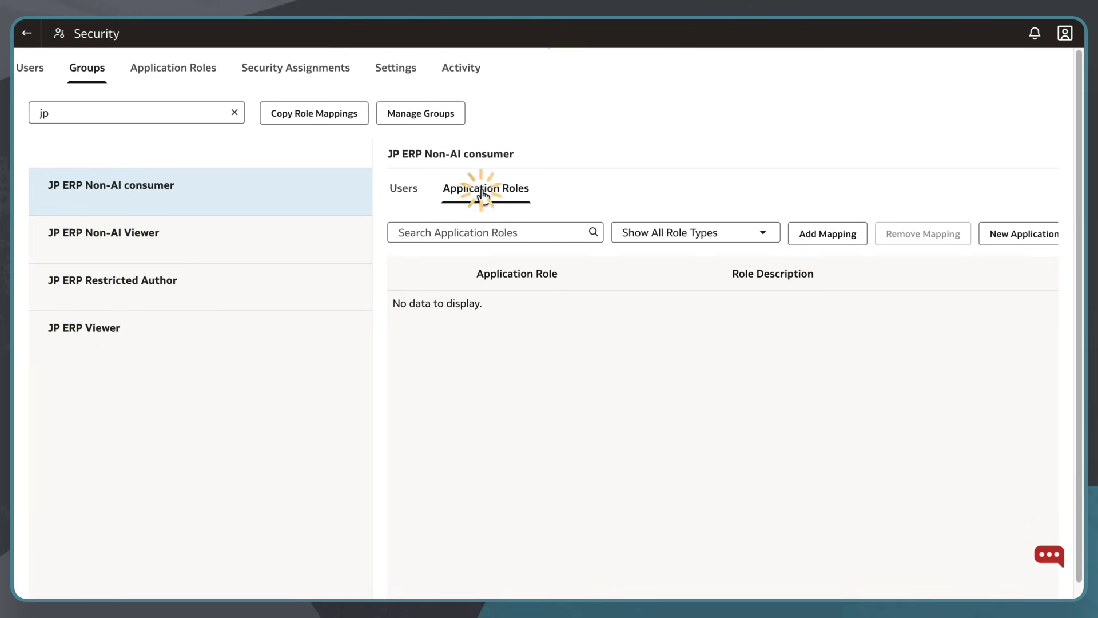
{"action": "left_click", "coordinate": [832, 232]}
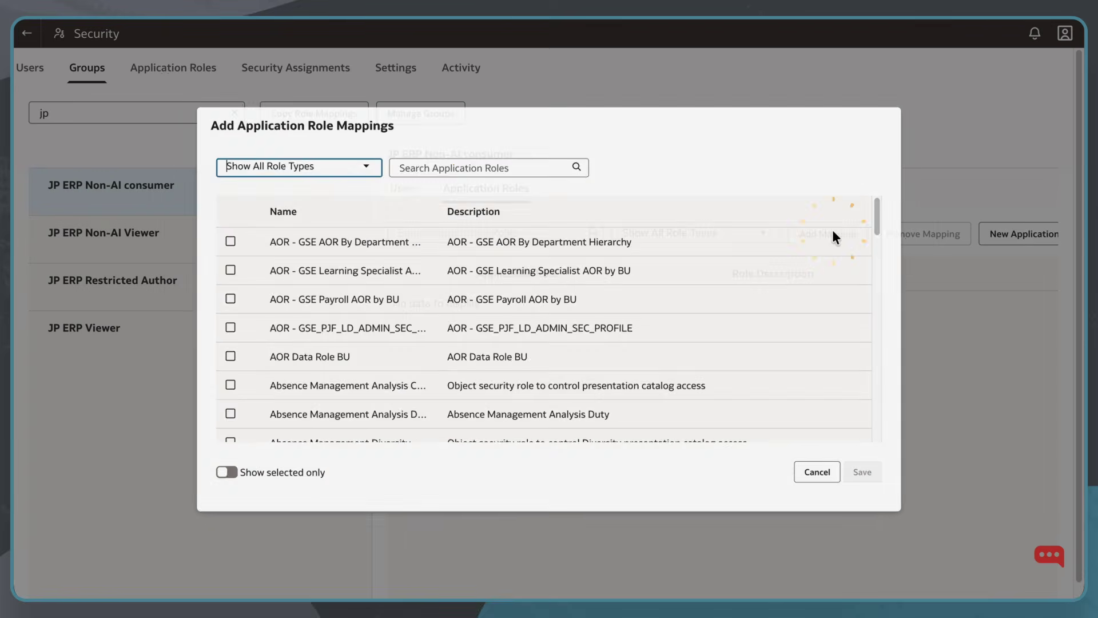
{"action": "left_click", "coordinate": [447, 158]}
{"action": "type", "text": "FAW Licensed ERP"}
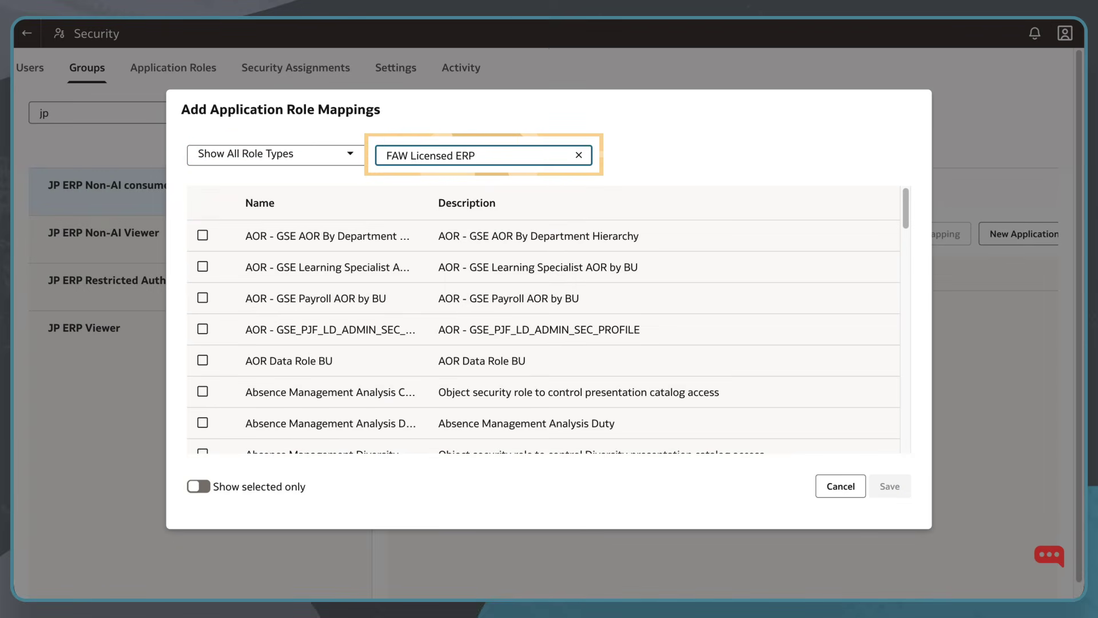
{"action": "type", "text": " Non-AI"}
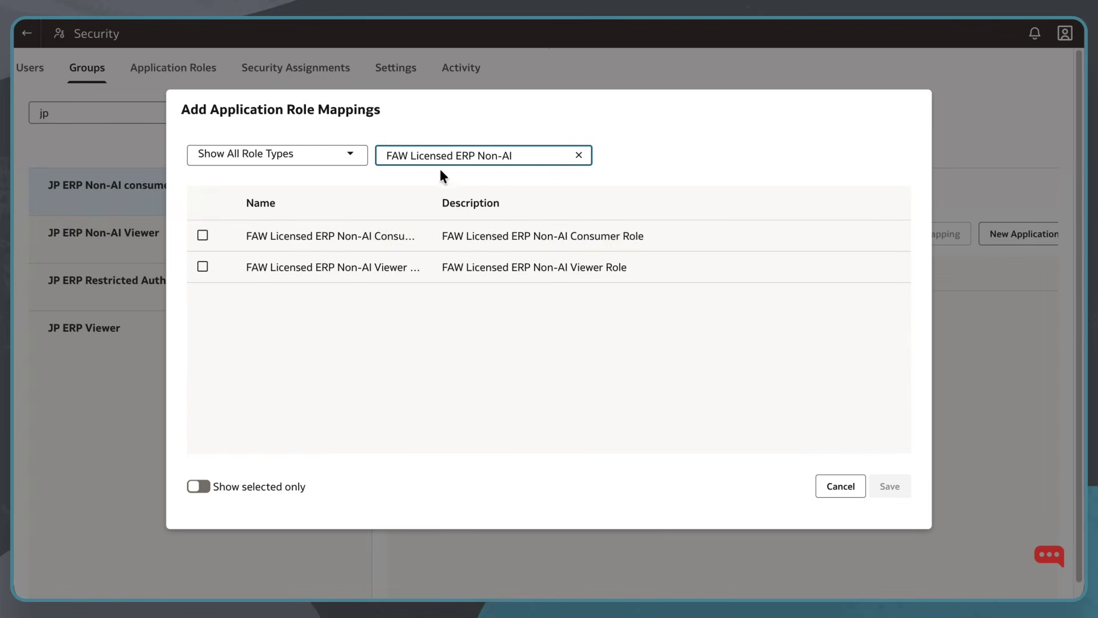
{"action": "left_click", "coordinate": [202, 235]}
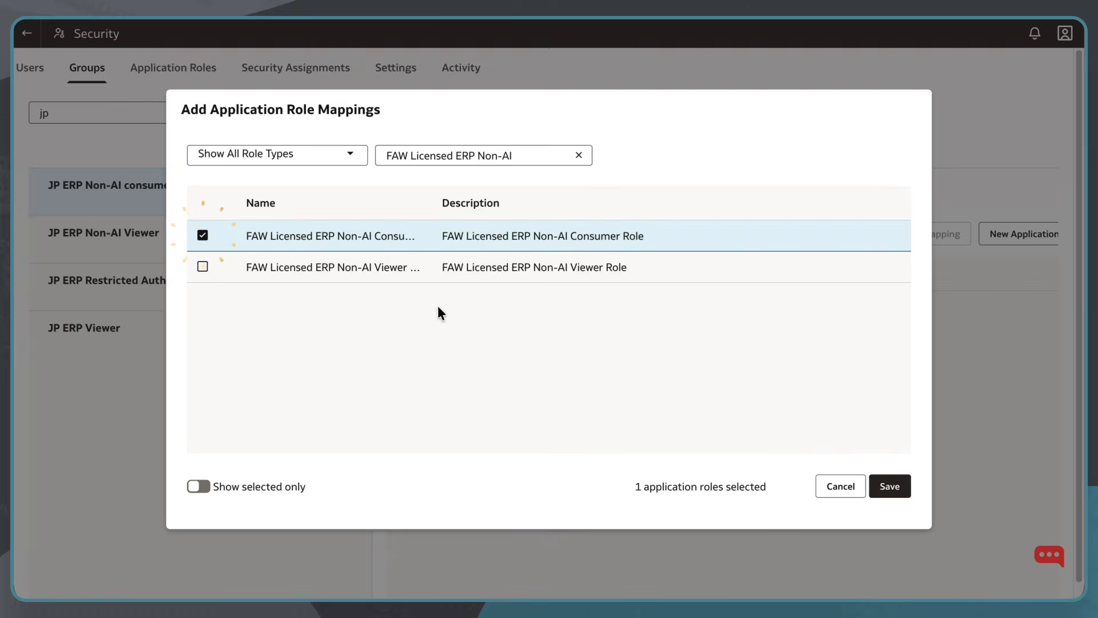
{"action": "left_click", "coordinate": [885, 485]}
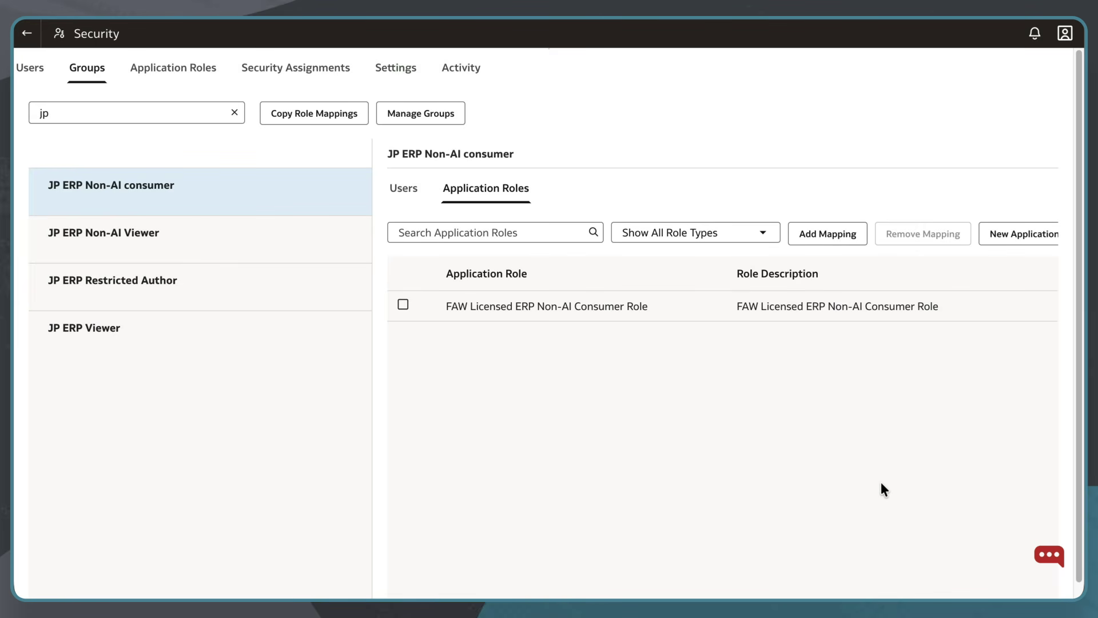
- Add the three Accounts Payable Payments application roles, including the content duties, to the JP ERP Non-AI consumer group's mappings
{"action": "left_click", "coordinate": [835, 231]}
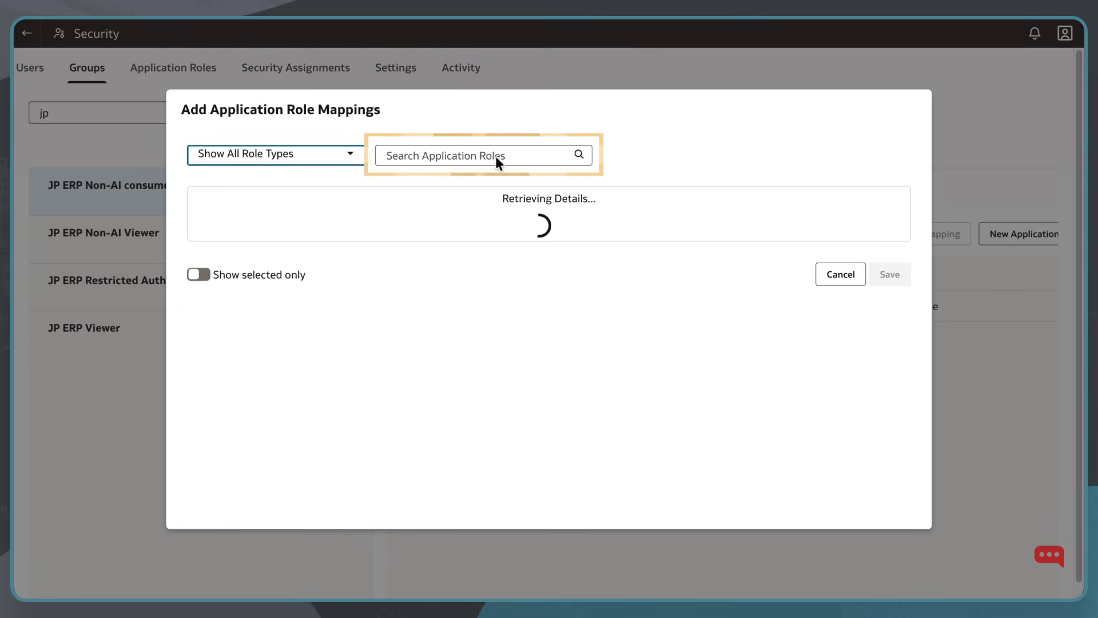
{"action": "left_click", "coordinate": [496, 160]}
{"action": "type", "text": "Accounts Payable P"}
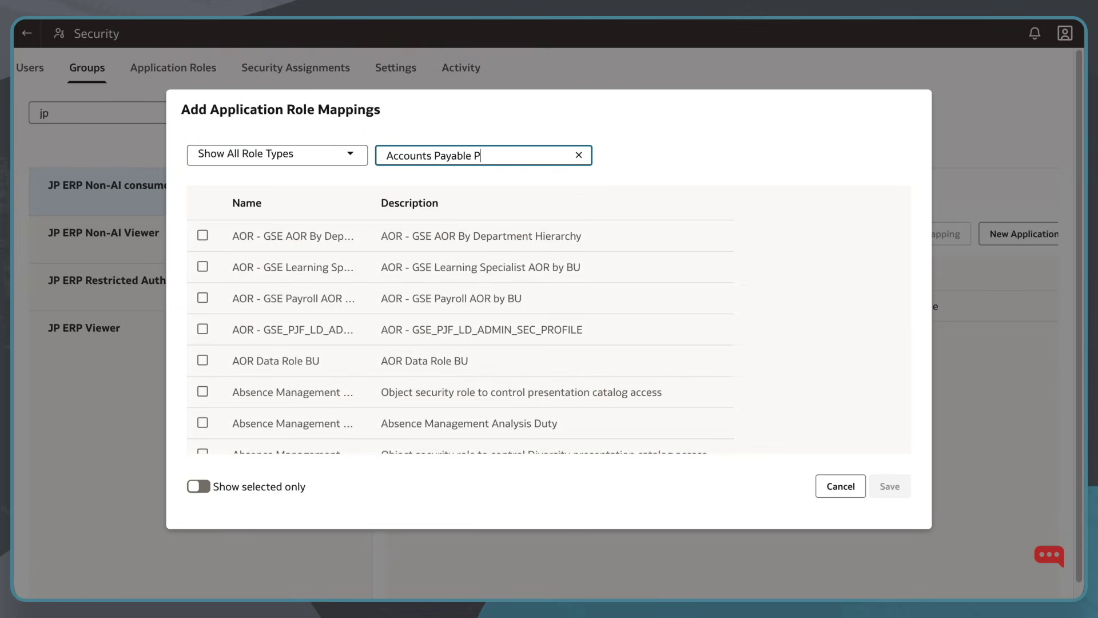
{"action": "type", "text": "ayments"}
{"action": "left_click", "coordinate": [201, 234]}
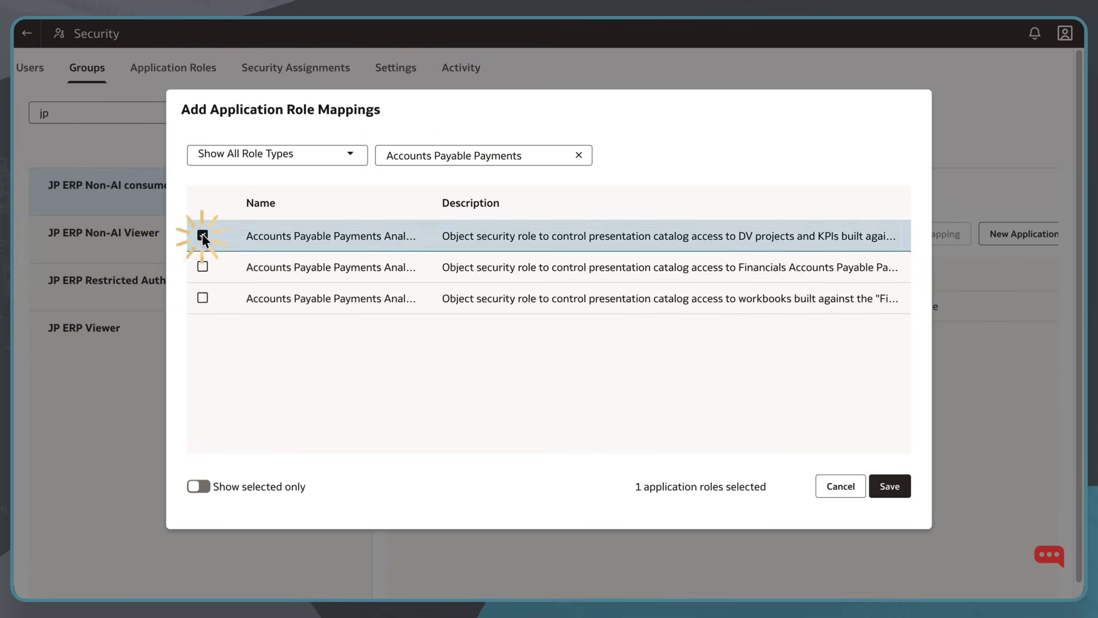
{"action": "left_click", "coordinate": [203, 267]}
{"action": "left_click", "coordinate": [203, 297]}
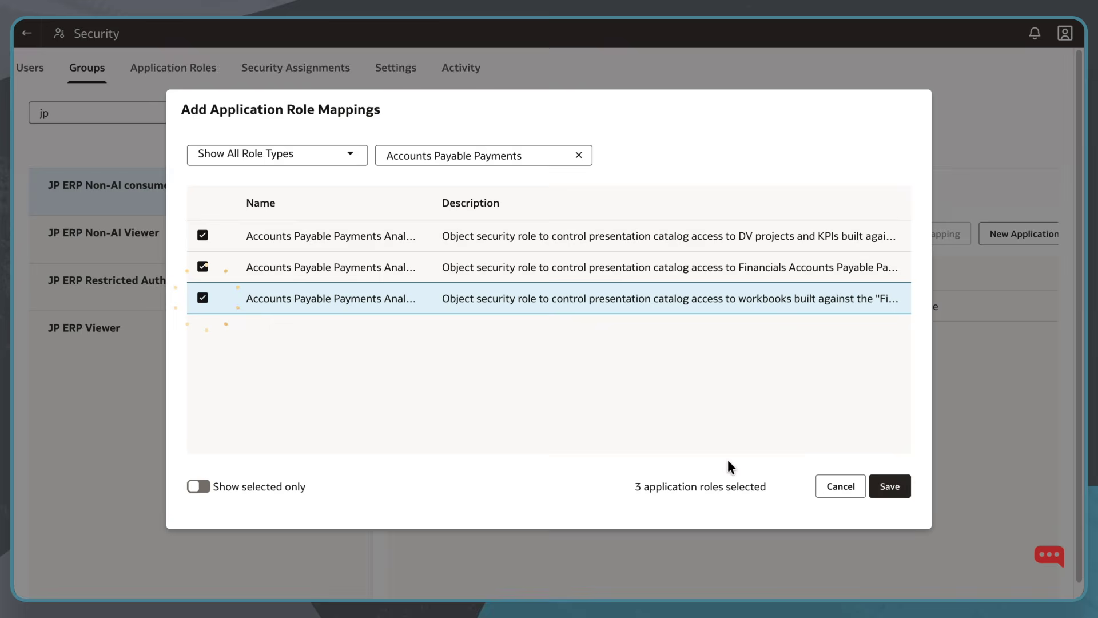
{"action": "left_click", "coordinate": [879, 487]}
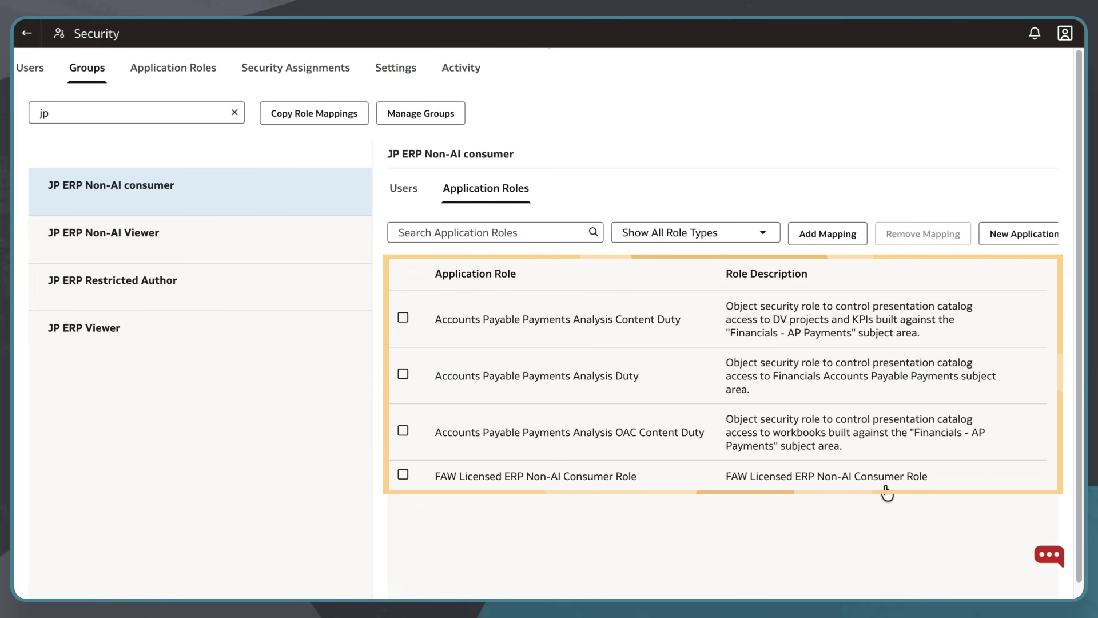
- Review the application roles mapped to the JP ERP Viewer group
{"action": "left_click", "coordinate": [269, 334]}
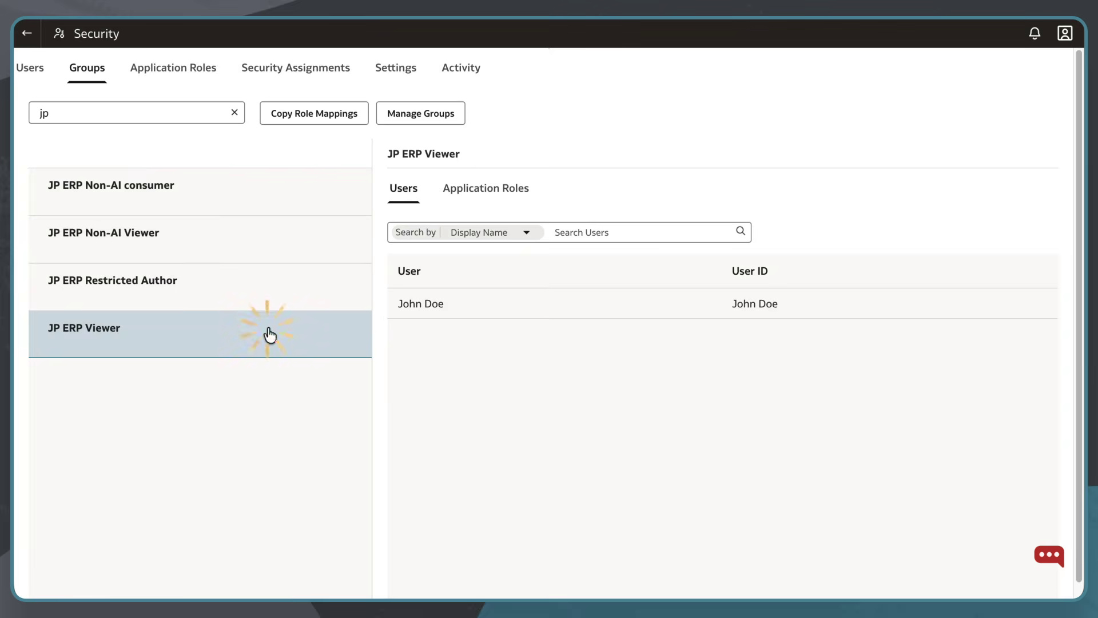
{"action": "left_click", "coordinate": [502, 188]}
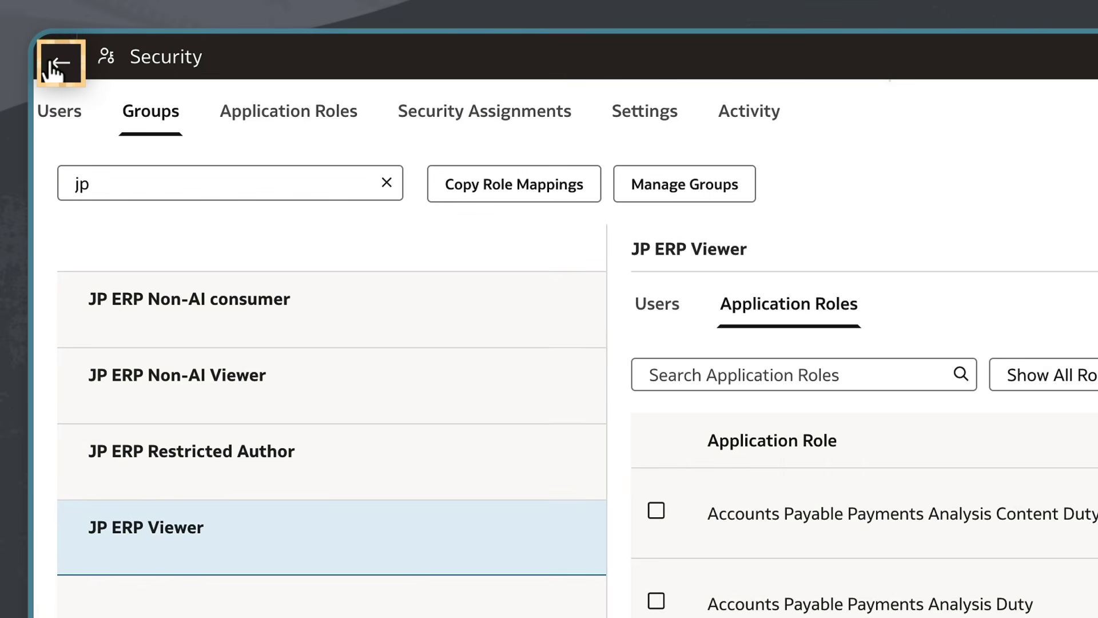
- Leave the Security administration for the analytics home page and open Shared Folders in the catalog
{"action": "left_click", "coordinate": [52, 63]}
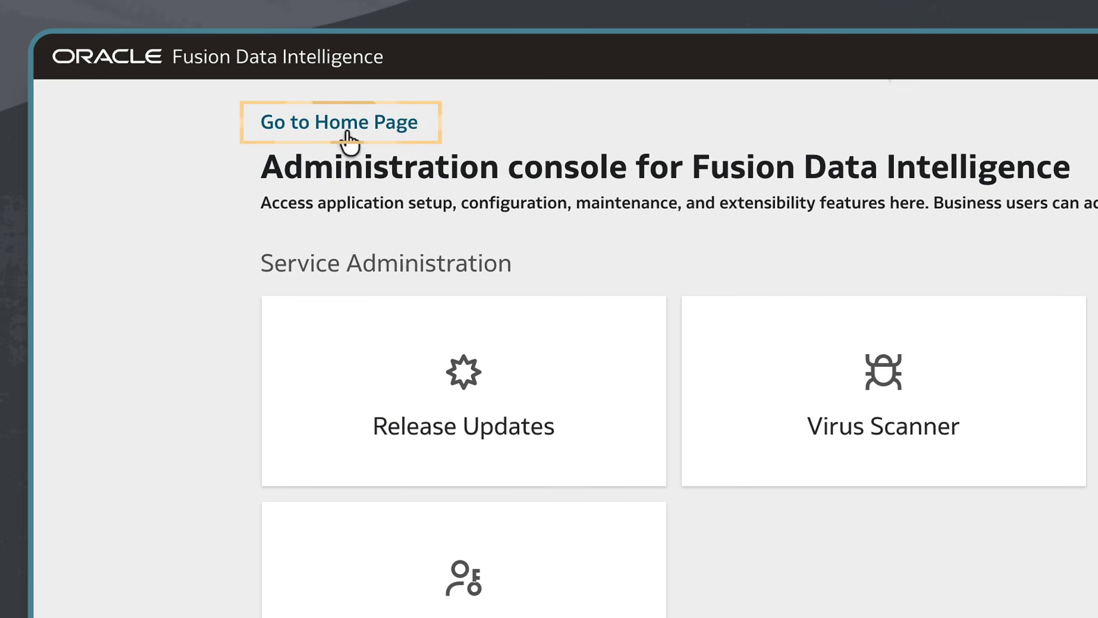
{"action": "left_click", "coordinate": [359, 125]}
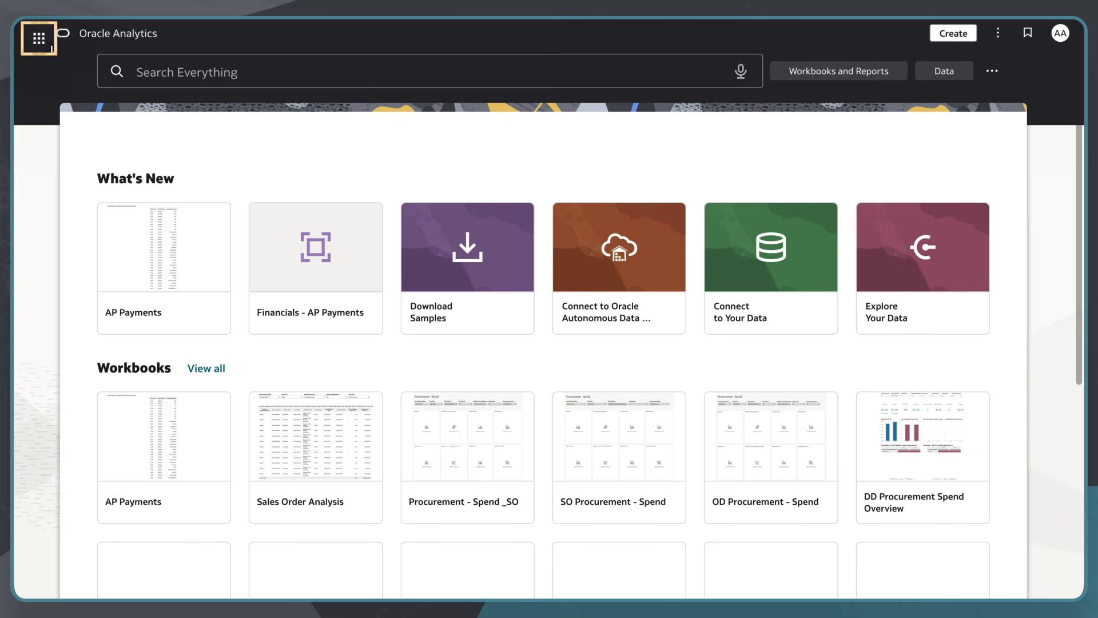
{"action": "left_click", "coordinate": [41, 48]}
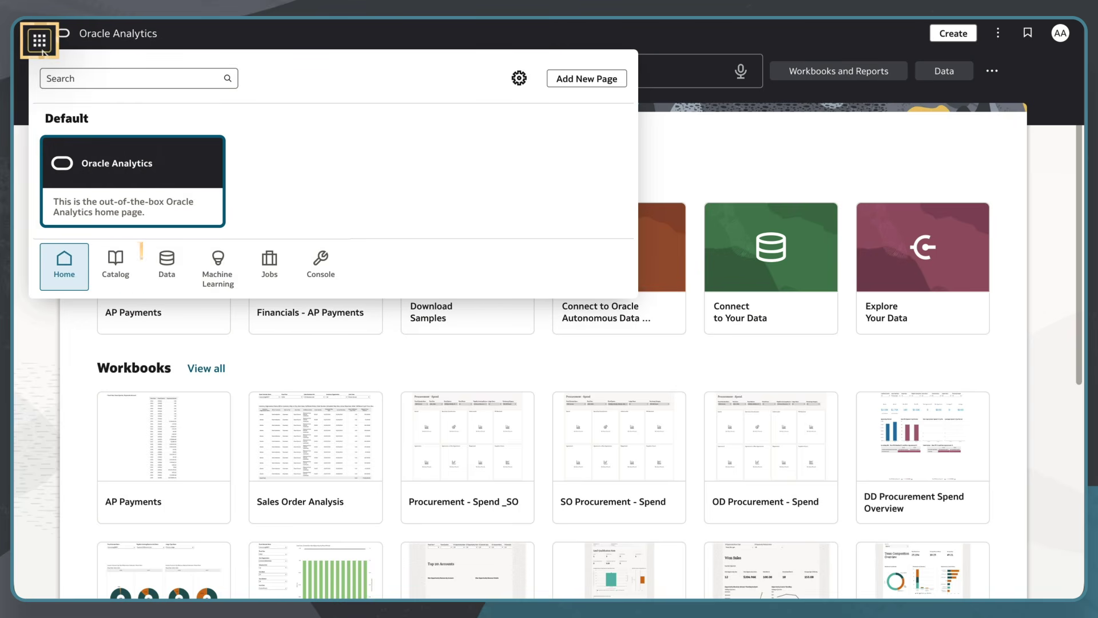
{"action": "left_click", "coordinate": [114, 273]}
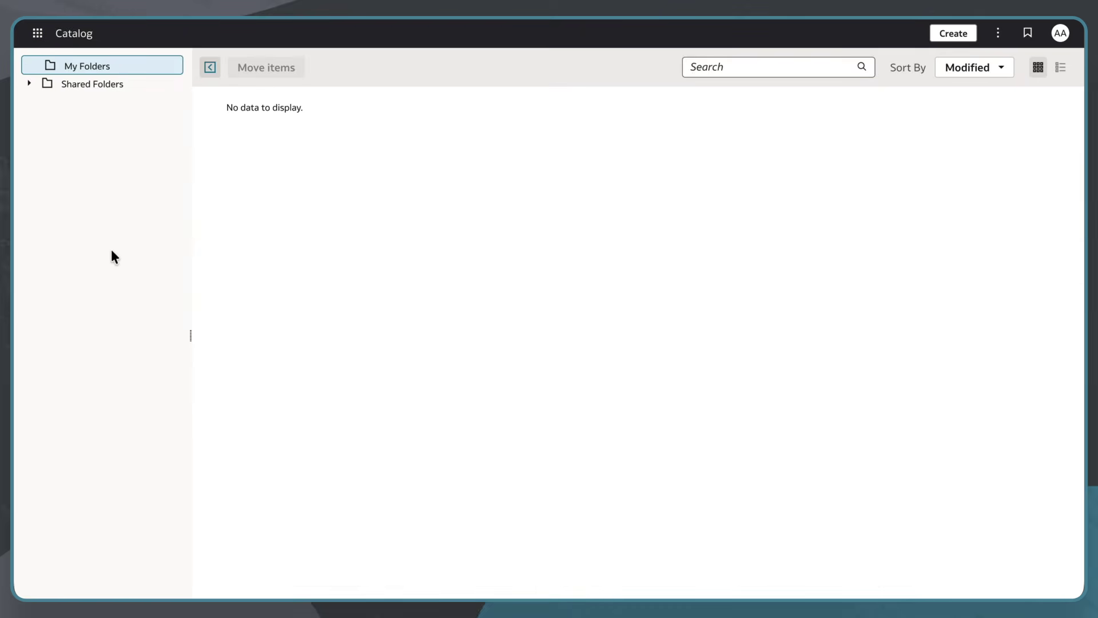
{"action": "left_click", "coordinate": [88, 84]}
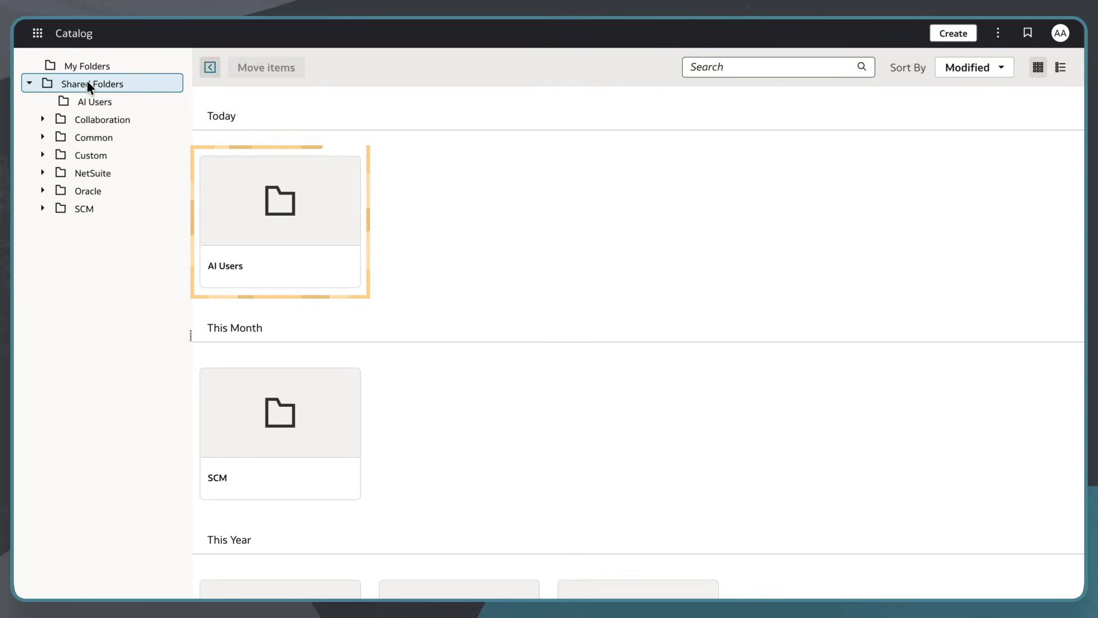
- Inspect the AI Users folder's access permissions, then close its properties
{"action": "right_click", "coordinate": [278, 203]}
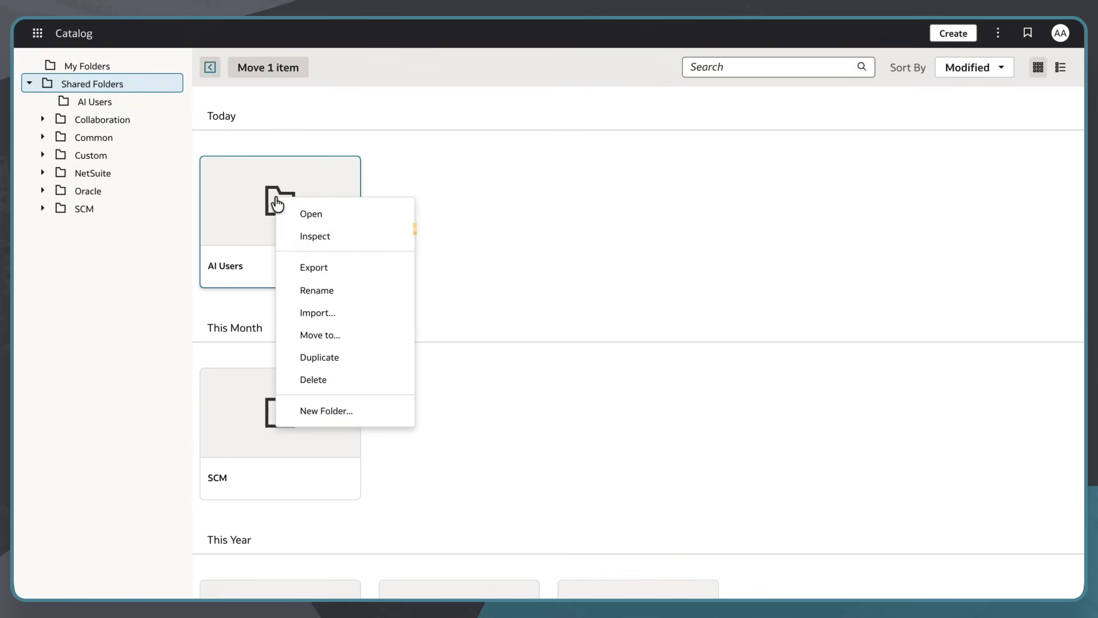
{"action": "left_click", "coordinate": [328, 237]}
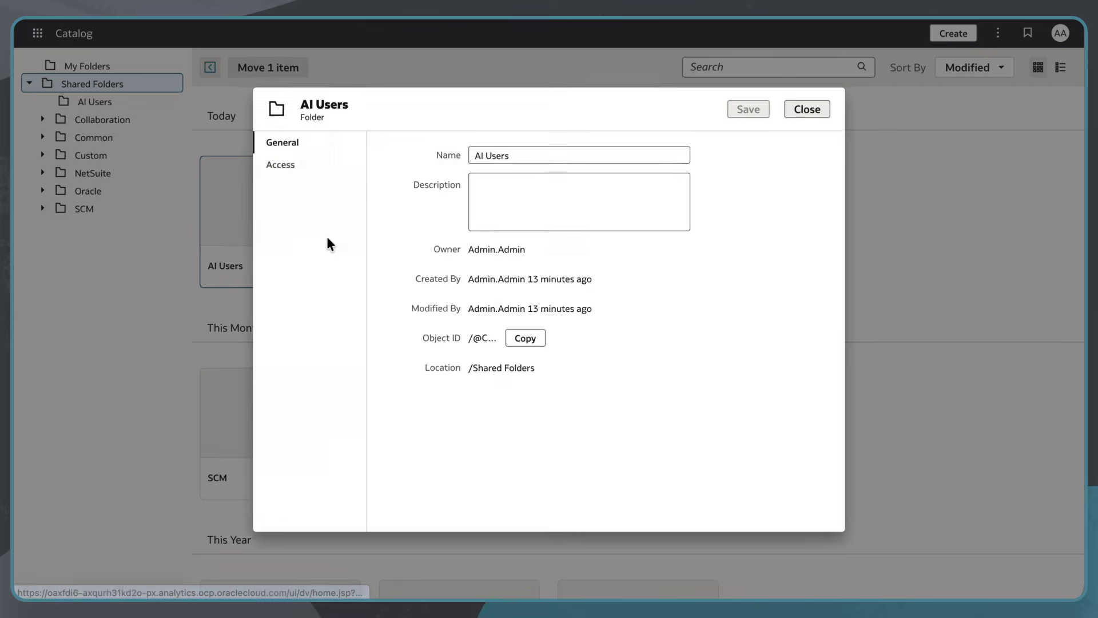
{"action": "left_click", "coordinate": [296, 164]}
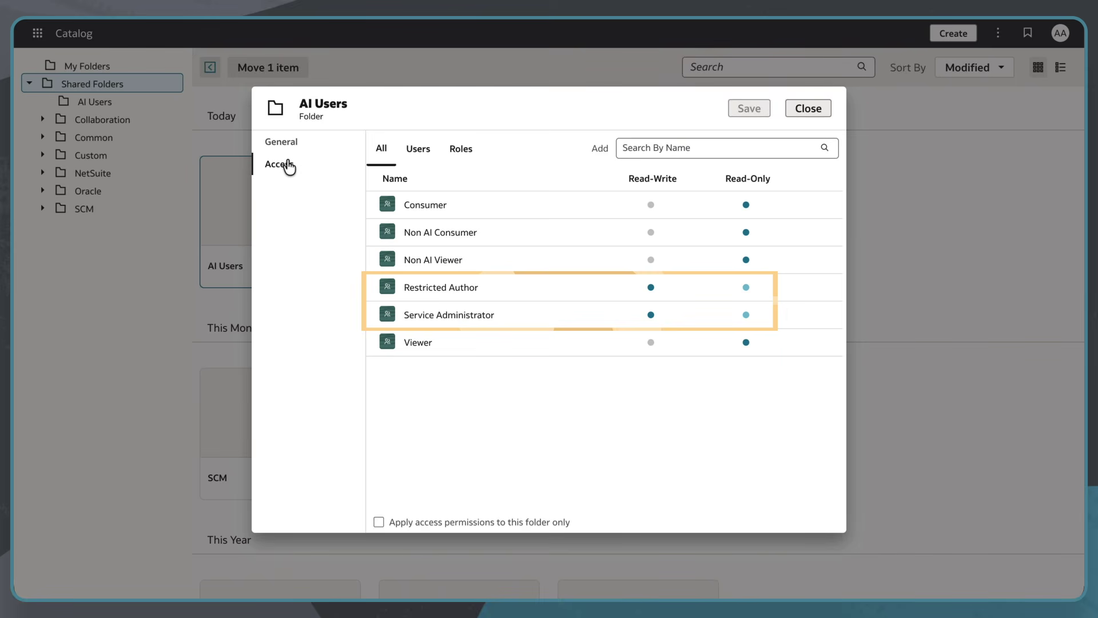
{"action": "left_click", "coordinate": [808, 108]}
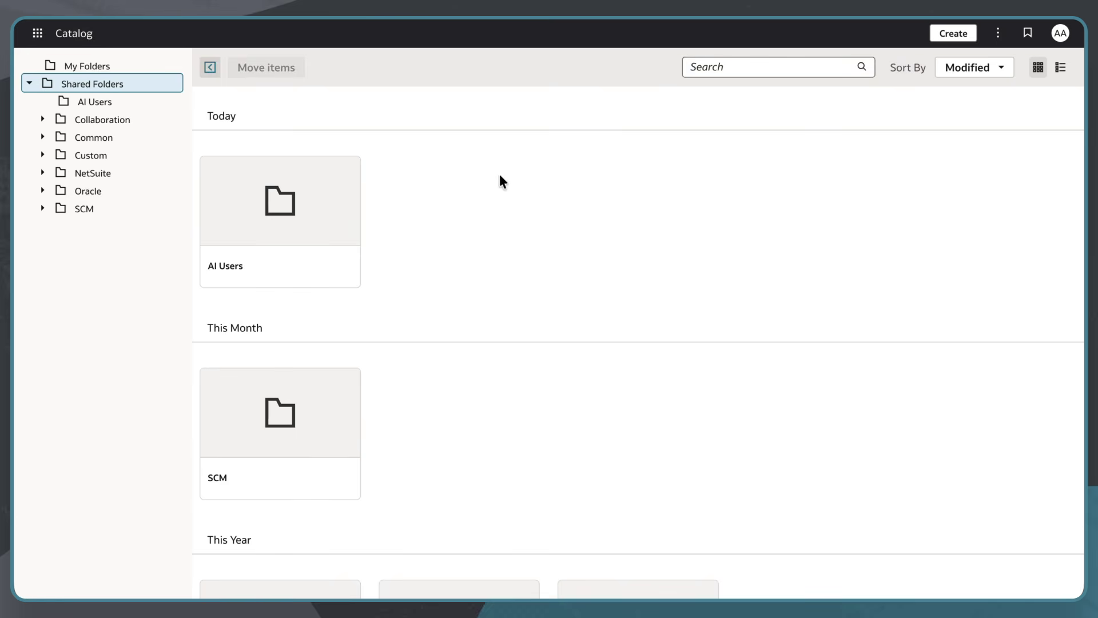
- Inspect the access and sharing permissions of the AP Payments workbook in the AI Users folder
{"action": "left_click", "coordinate": [332, 213]}
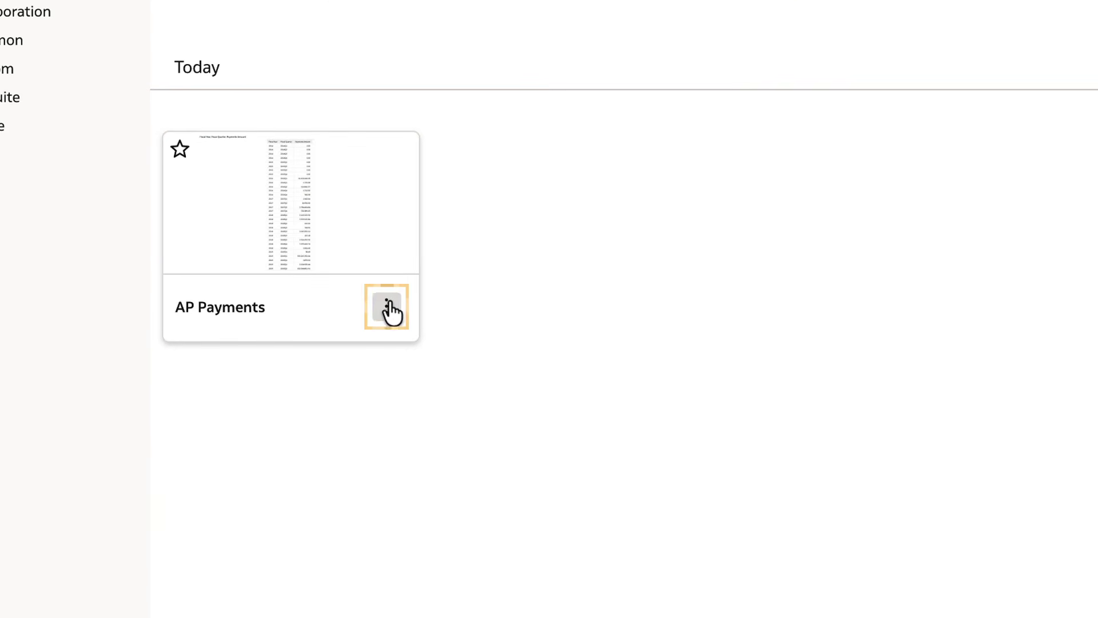
{"action": "left_click", "coordinate": [386, 307]}
{"action": "left_click", "coordinate": [456, 398]}
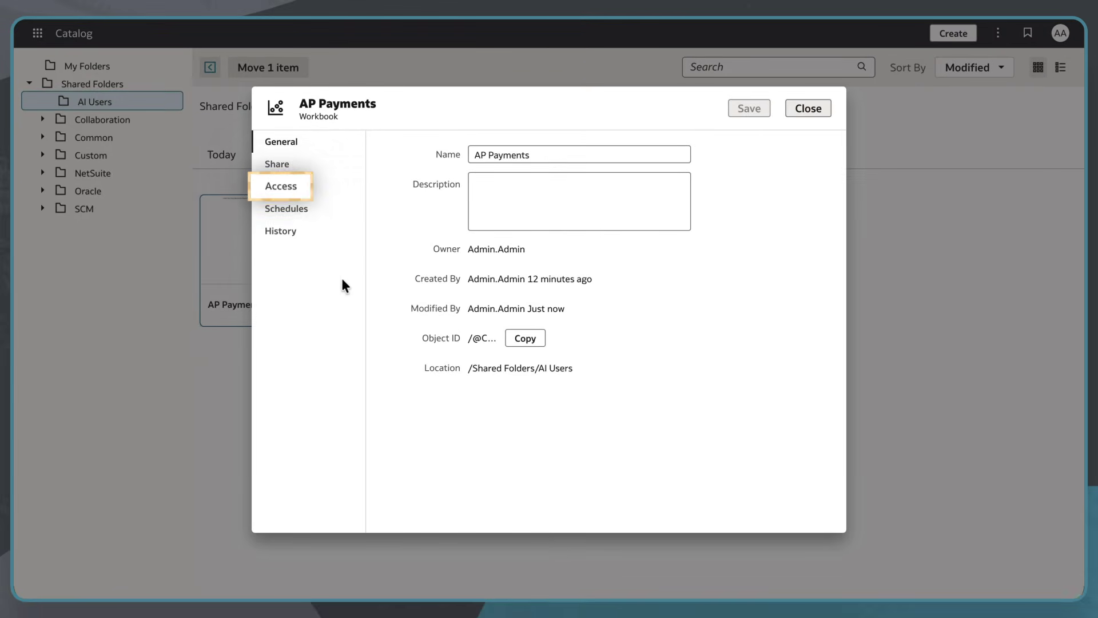
{"action": "left_click", "coordinate": [295, 189]}
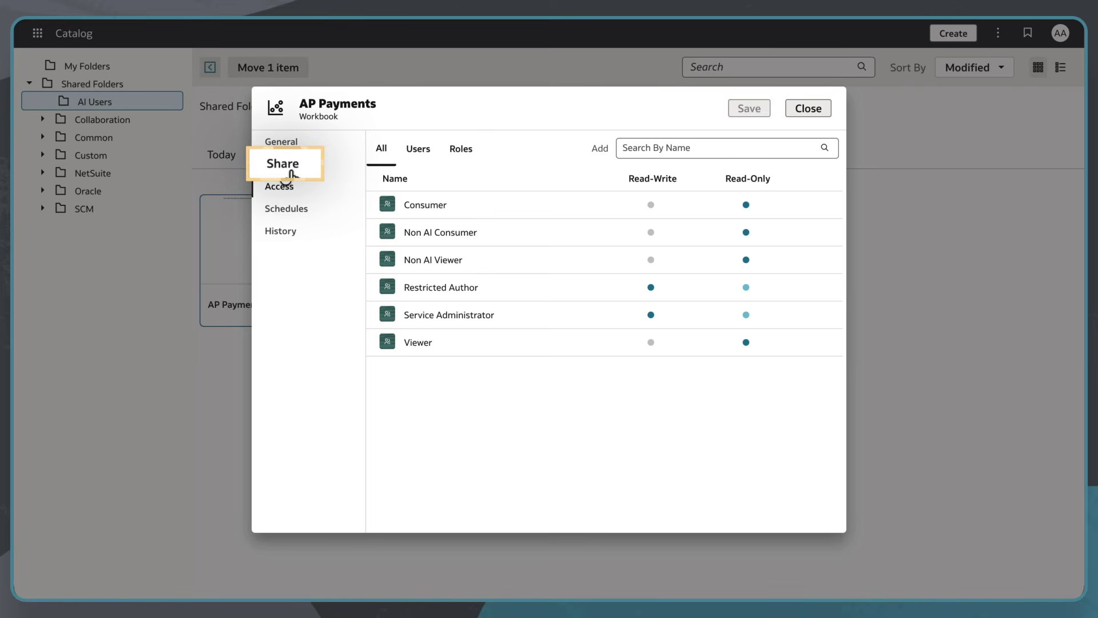
{"action": "left_click", "coordinate": [290, 171]}
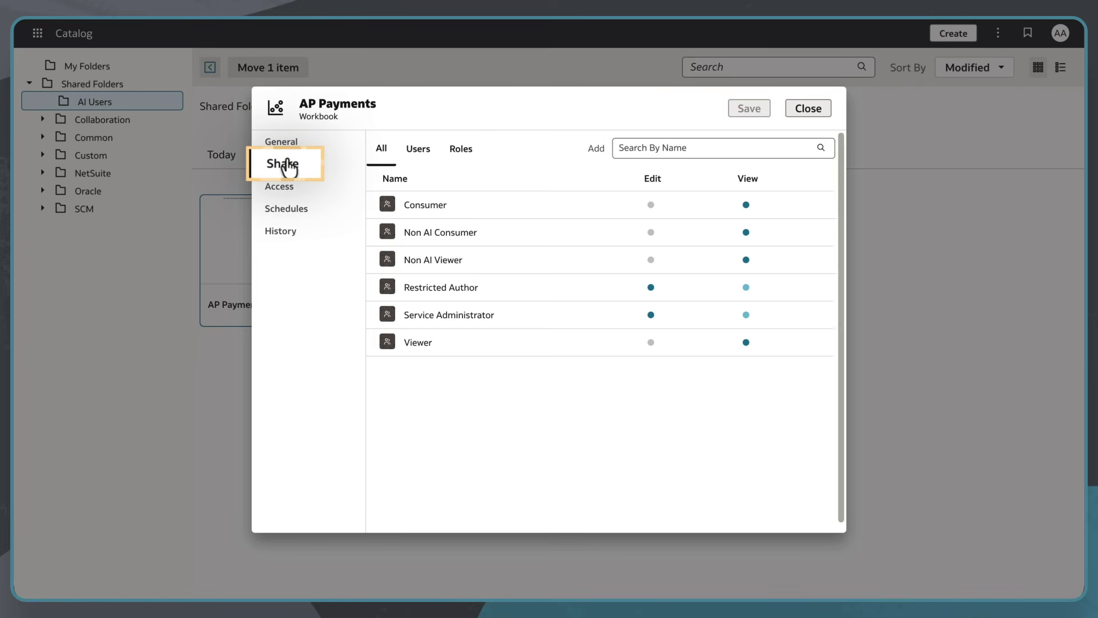
- Share the AP Payments workbook with the Author role, grant it Edit permission, then save and close the properties
{"action": "left_click", "coordinate": [648, 147]}
{"action": "type", "text": "author"}
{"action": "left_click", "coordinate": [673, 167]}
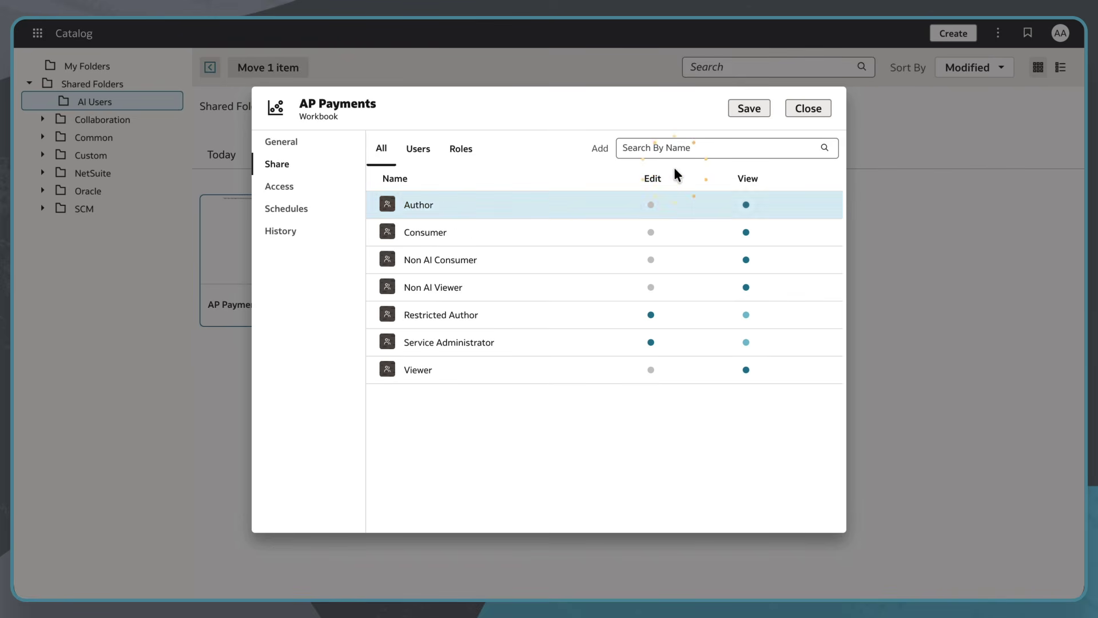
{"action": "left_click", "coordinate": [652, 205]}
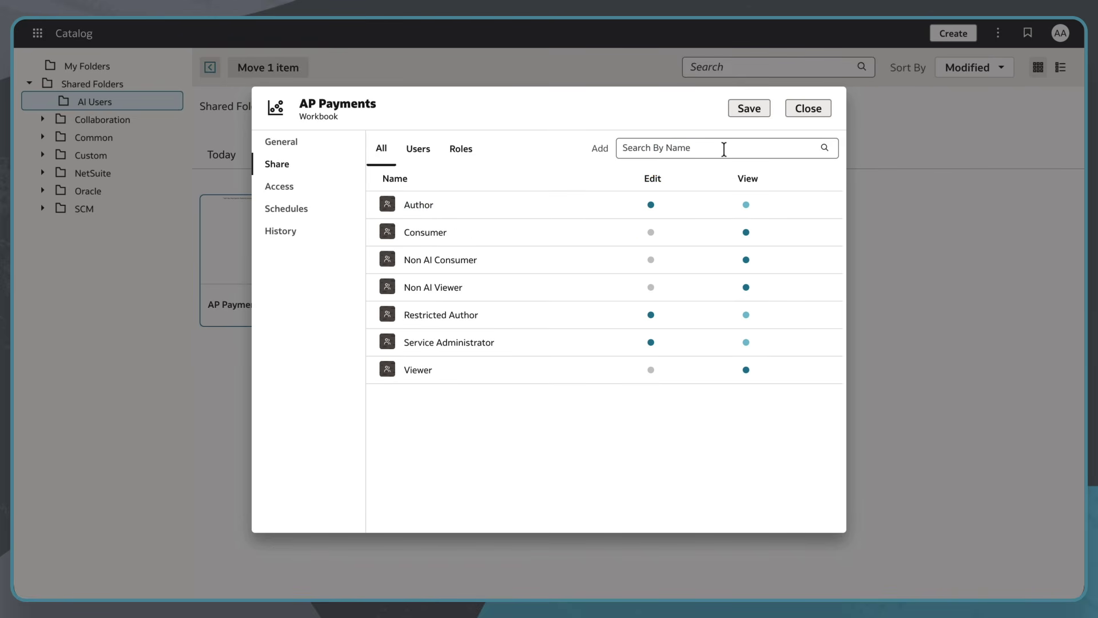
{"action": "left_click", "coordinate": [763, 113]}
{"action": "left_click", "coordinate": [805, 113]}
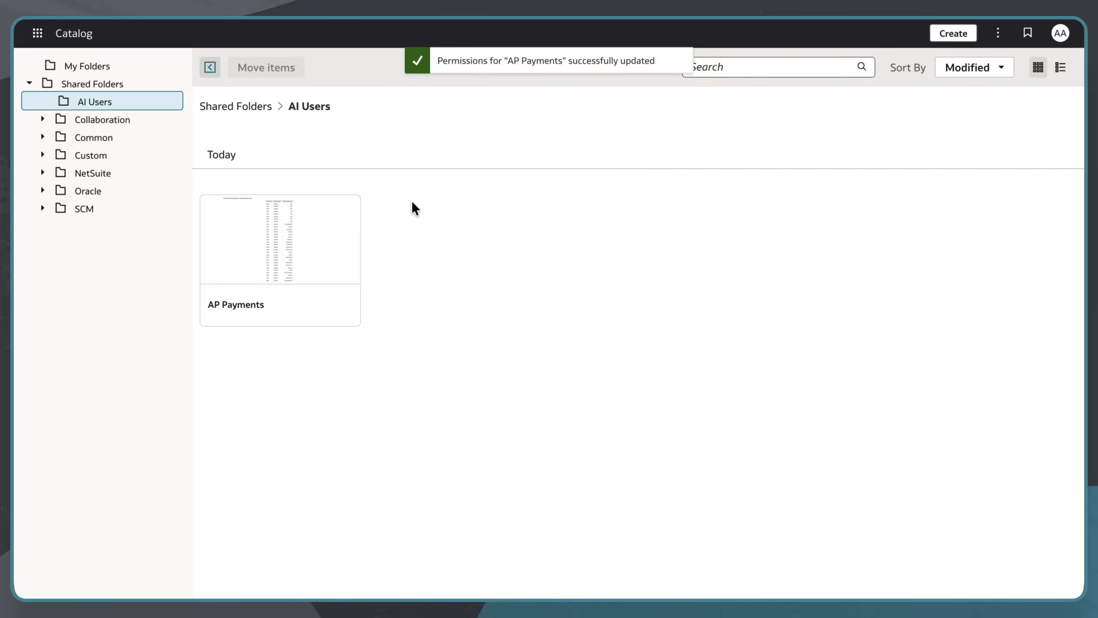
- Open the AP Payments workbook for authoring and switch to its presentation settings
{"action": "left_click", "coordinate": [314, 237]}
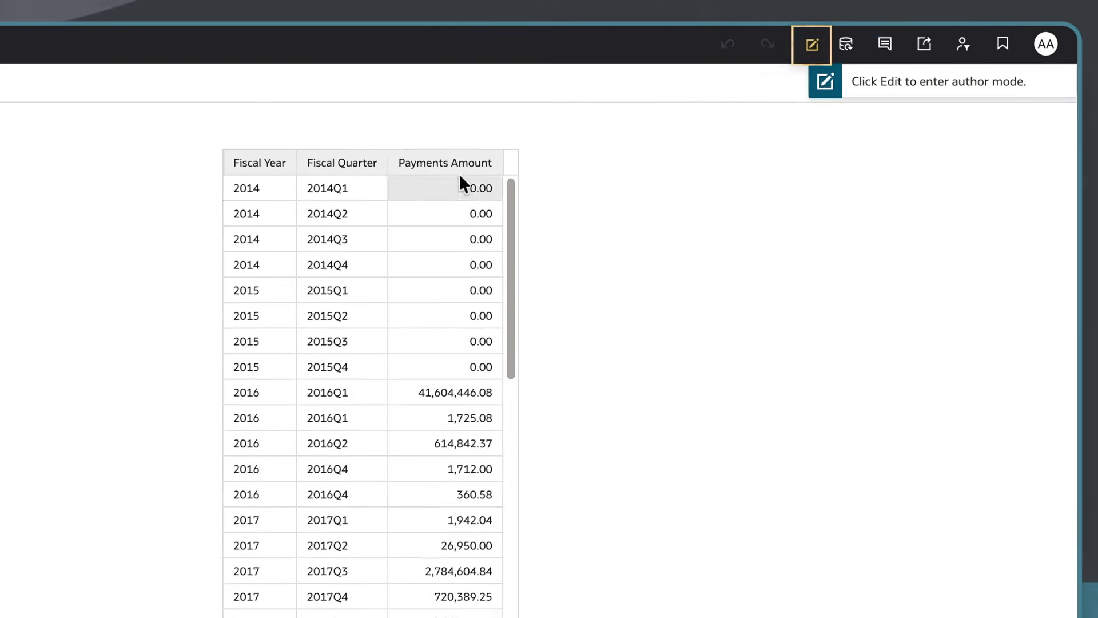
{"action": "left_click", "coordinate": [812, 44]}
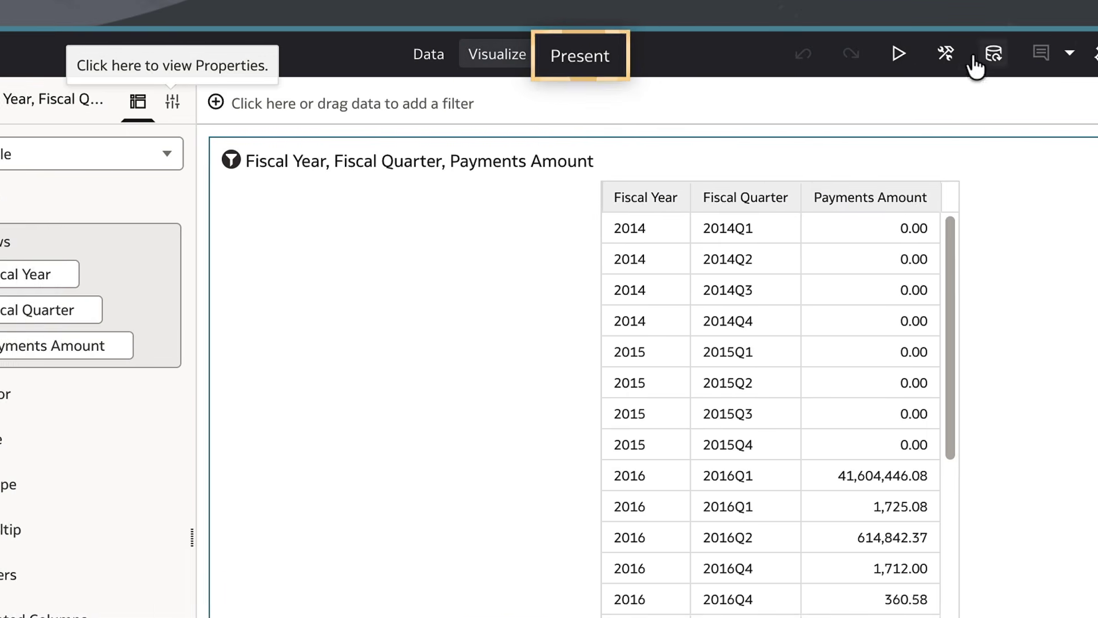
{"action": "left_click", "coordinate": [581, 67]}
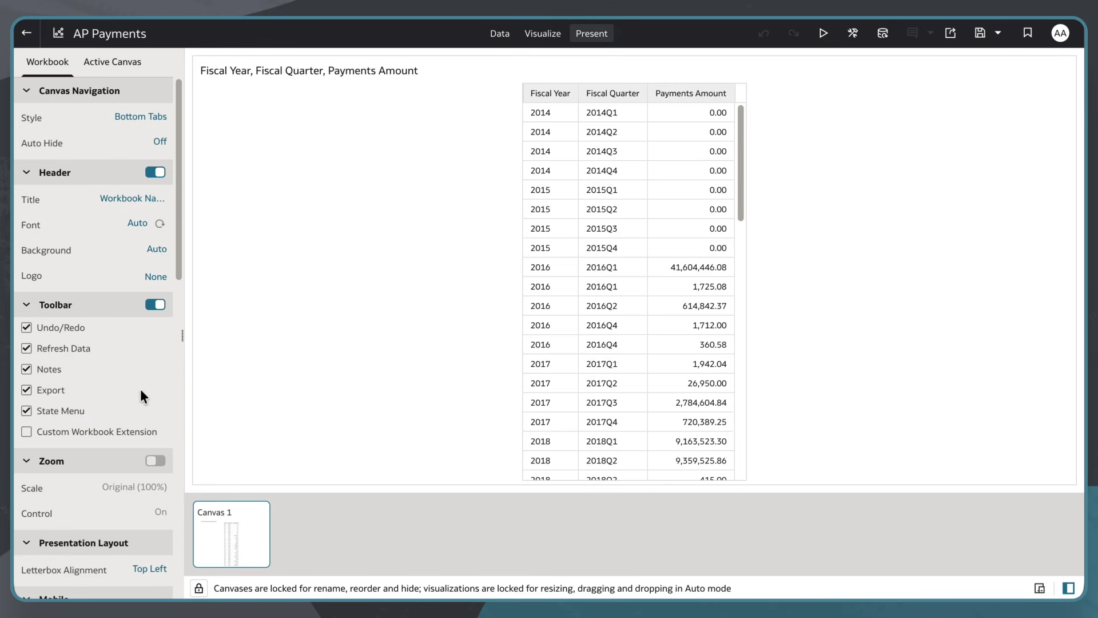
- Enable the Insights Panel for the AP Payments workbook and preview the workbook
{"action": "scroll", "coordinate": [139, 389], "scroll_direction": "down", "scroll_amount": 10}
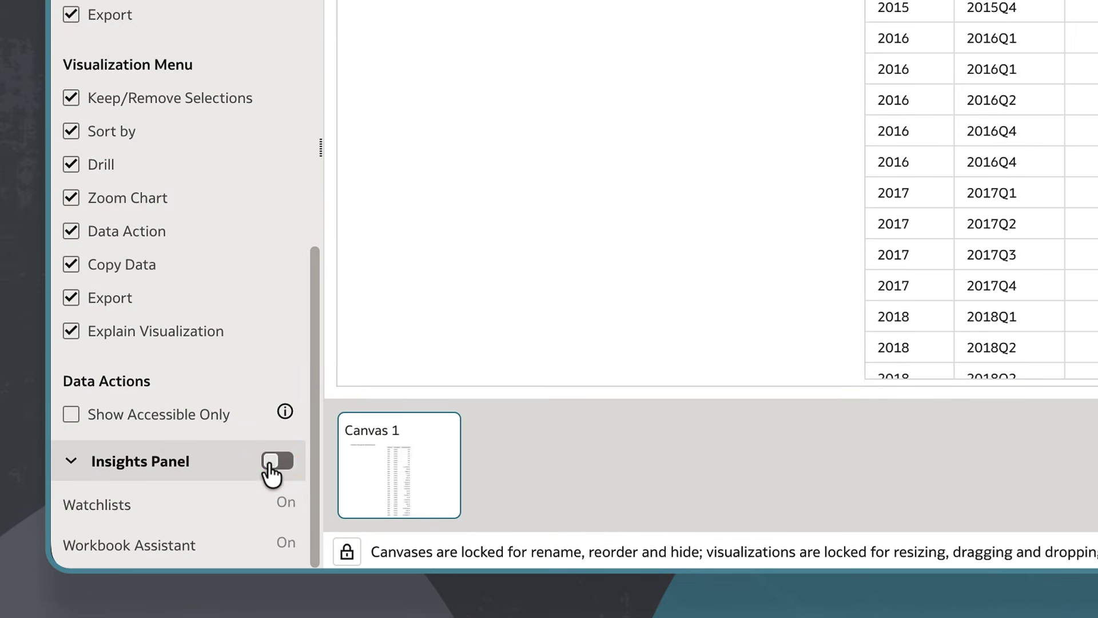
{"action": "left_click", "coordinate": [277, 461]}
{"action": "scroll", "coordinate": [238, 477], "scroll_direction": "down", "scroll_amount": 3}
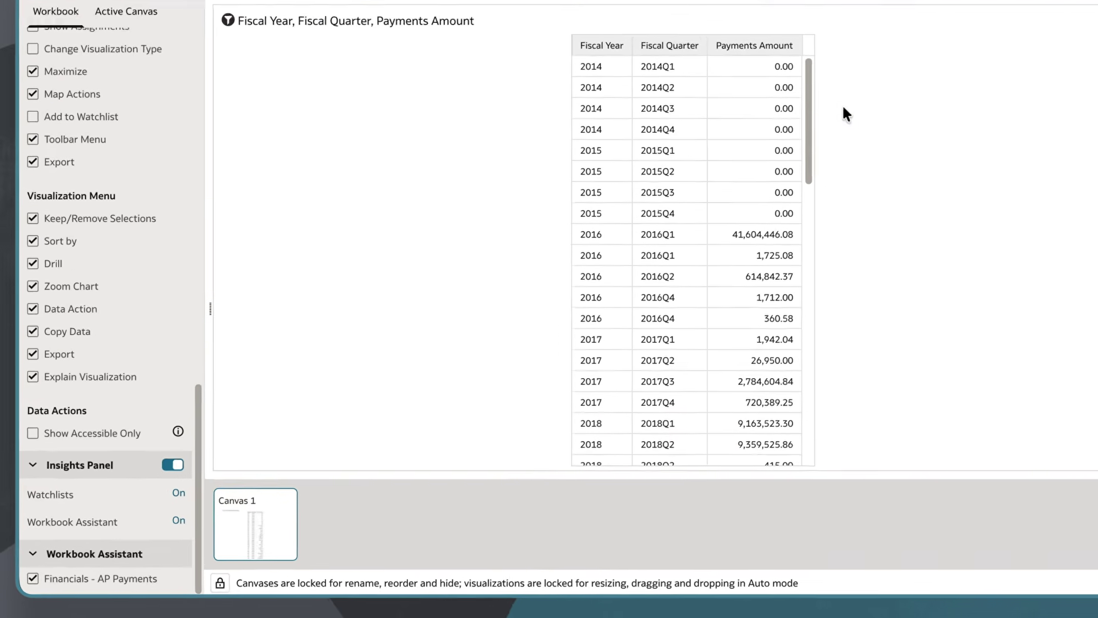
{"action": "left_click", "coordinate": [824, 37]}
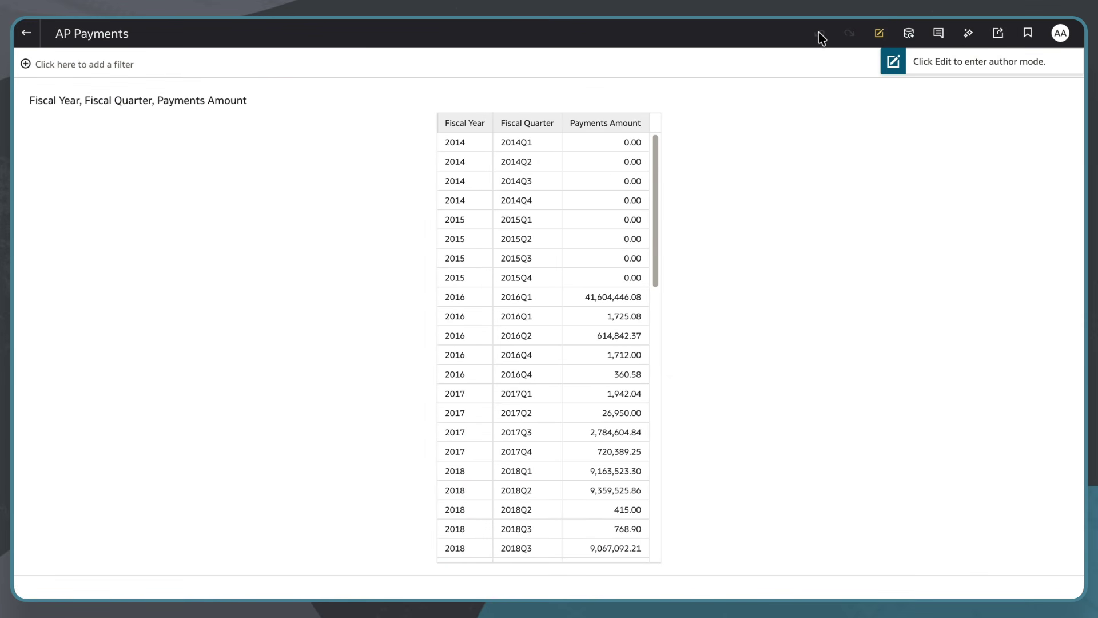